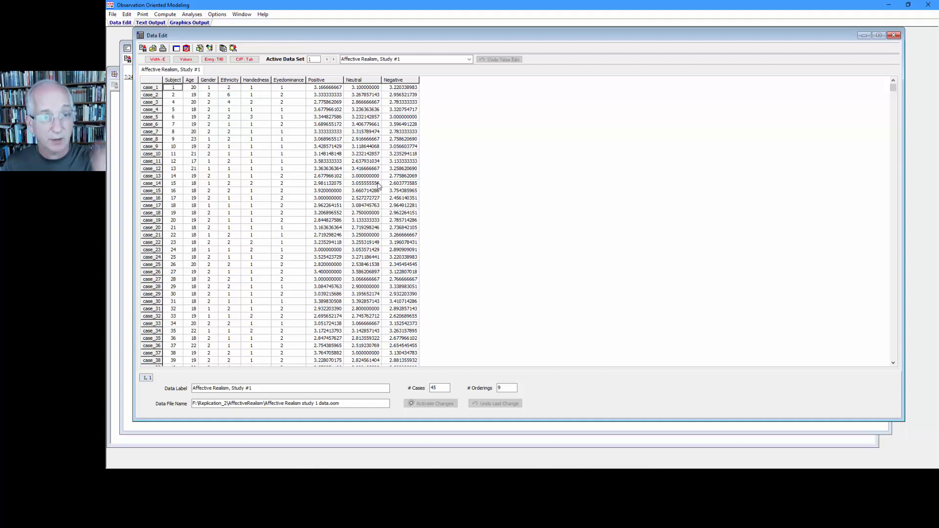
# - Set up random observation generation for one data set of 100 cases with 180 orderings
pyautogui.click(165, 14)
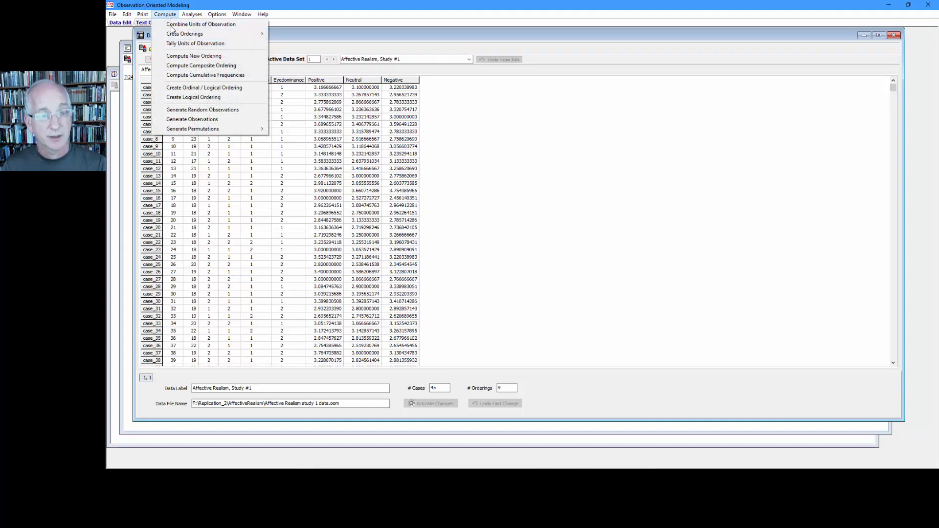
pyautogui.click(198, 110)
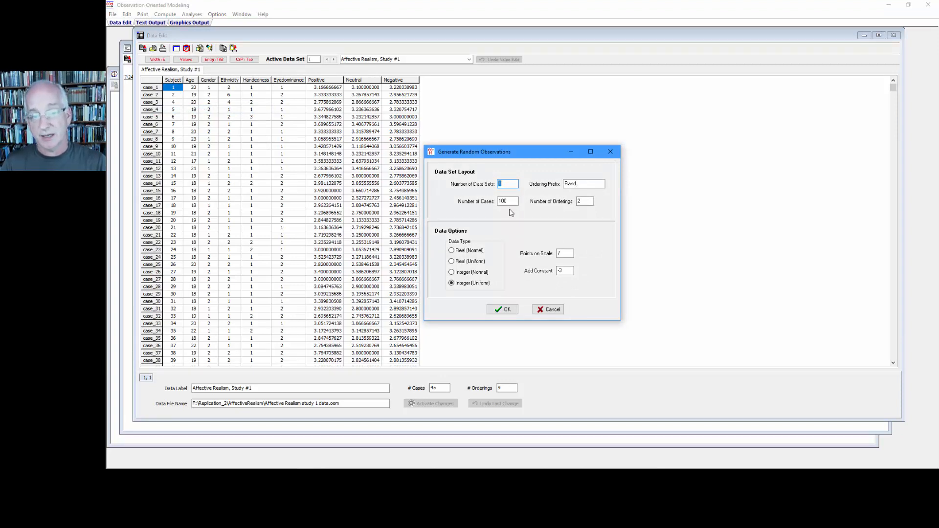
pyautogui.moveTo(519, 205); pyautogui.dragTo(497, 202)
pyautogui.moveTo(586, 202); pyautogui.dragTo(577, 202)
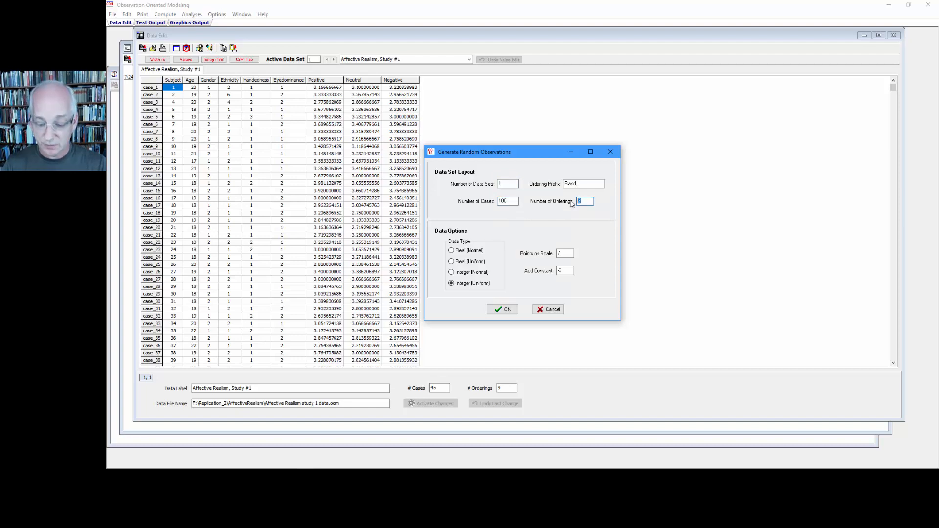
pyautogui.write('180')
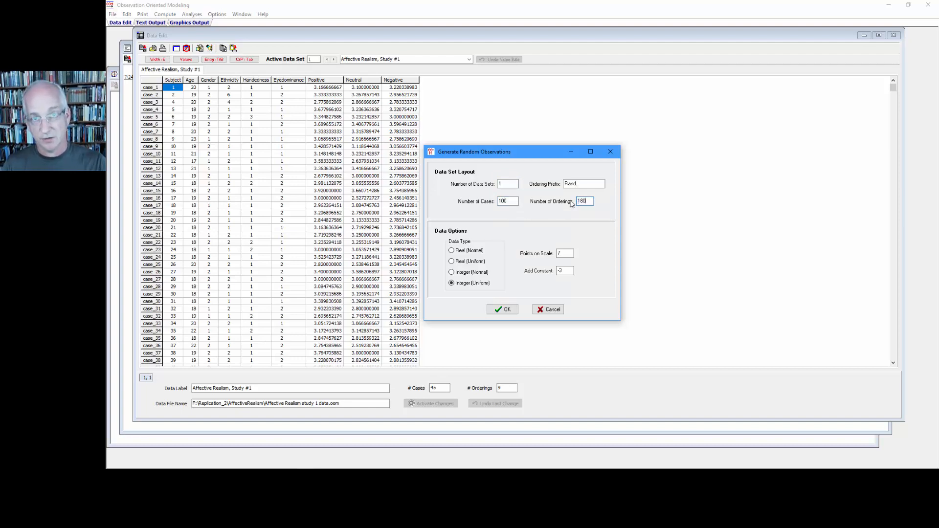
# - Set 5 points on the scale and an added constant of 1, then generate the uniform integer random data set
pyautogui.moveTo(564, 254); pyautogui.dragTo(554, 254)
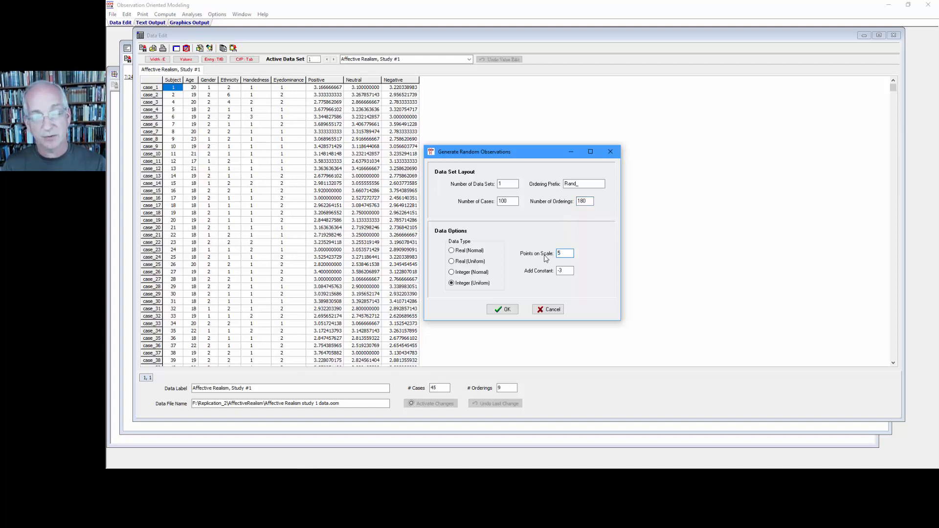
pyautogui.moveTo(569, 271); pyautogui.dragTo(557, 271)
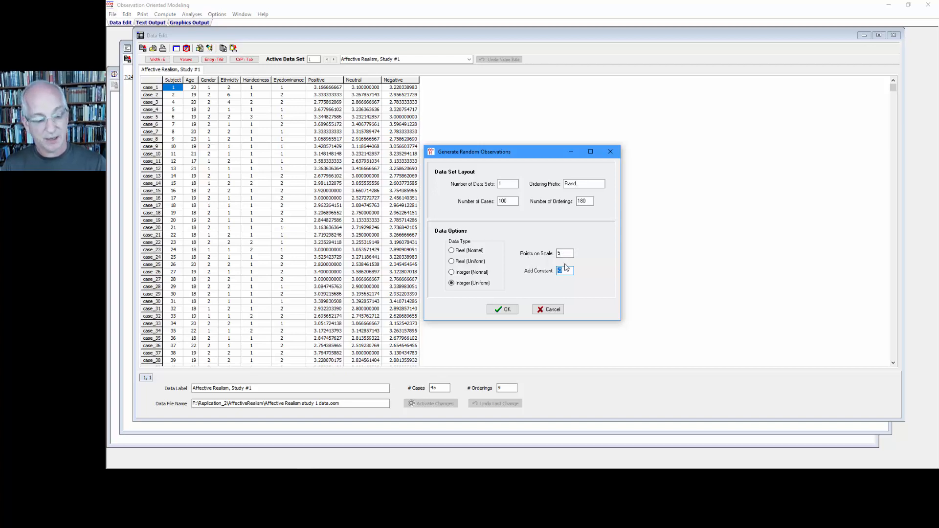
pyautogui.write('1')
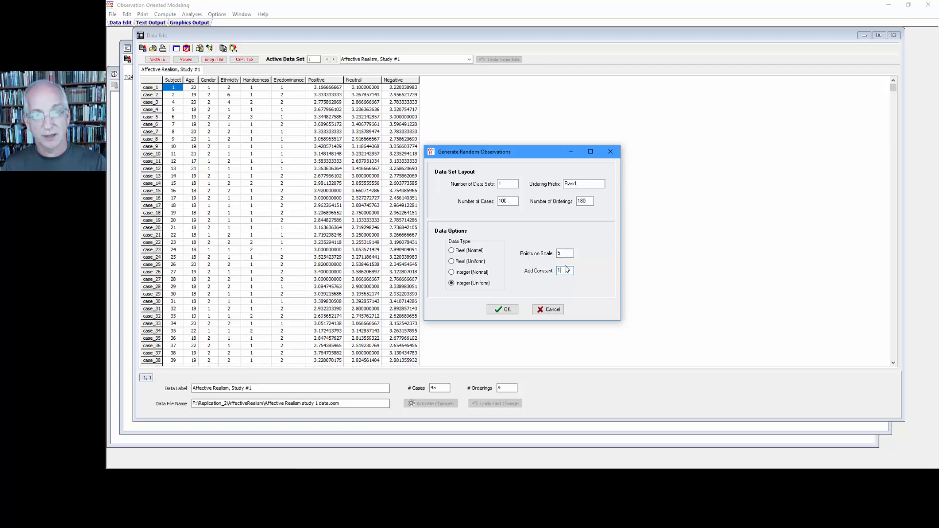
pyautogui.click(504, 310)
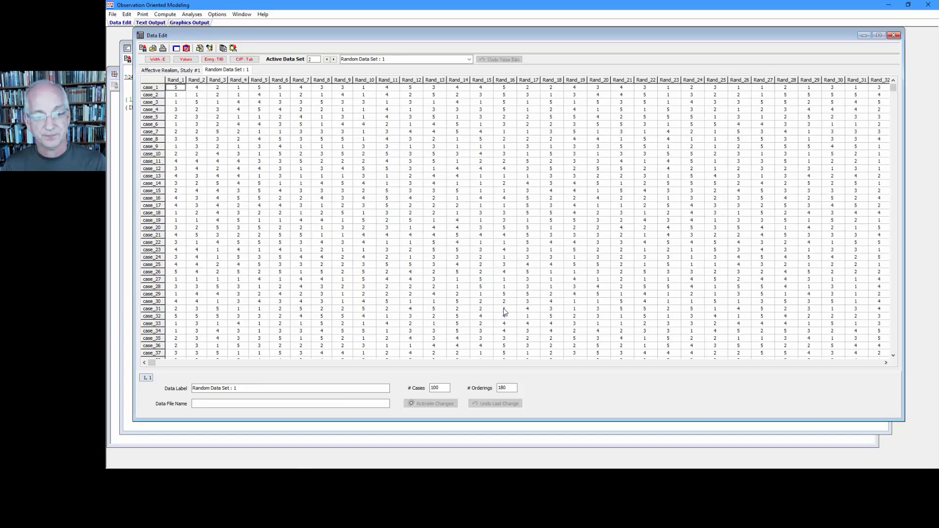
pyautogui.click(501, 388)
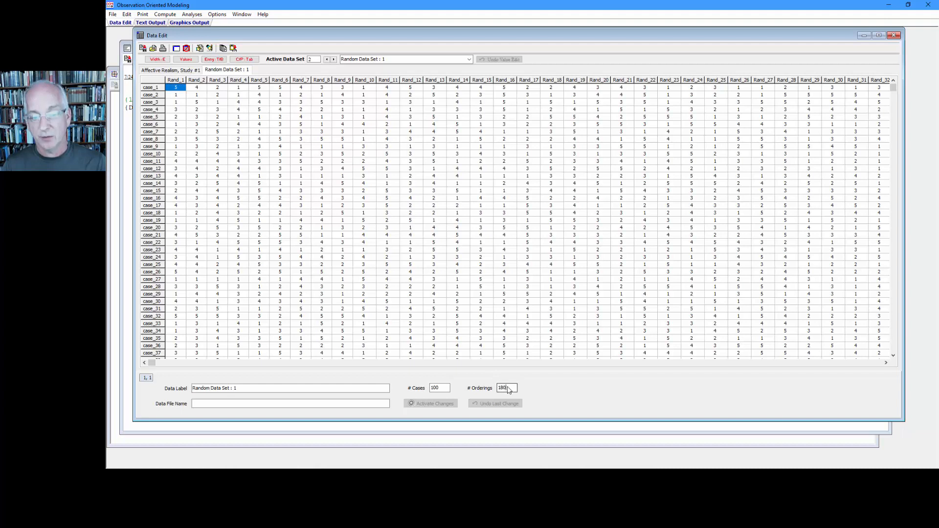
pyautogui.click(443, 388)
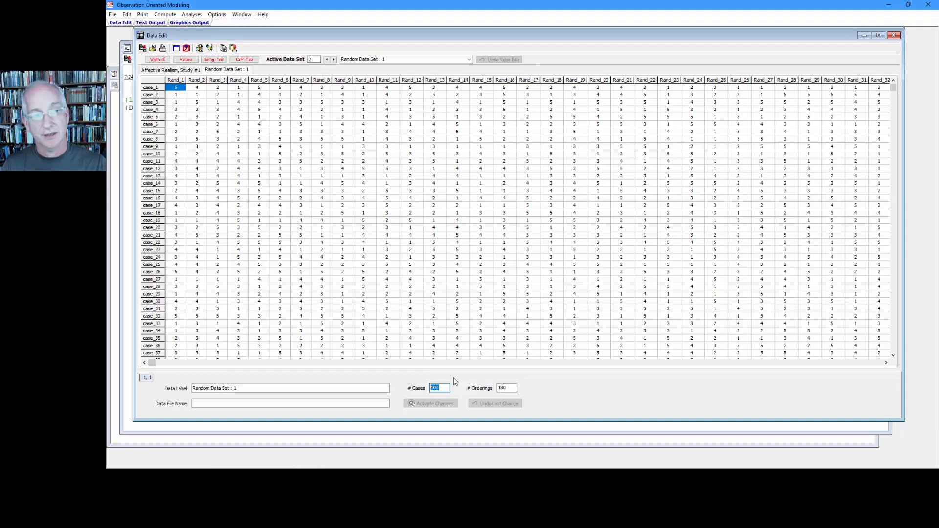
# - Start computing a composite ordering for the random data set and select orderings Rand_1 through Rand_60
pyautogui.click(165, 15)
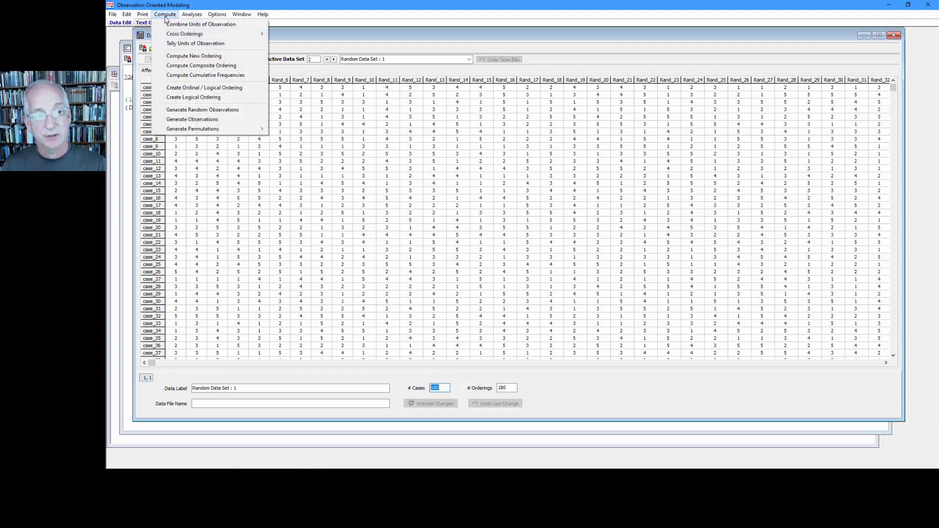
pyautogui.click(192, 66)
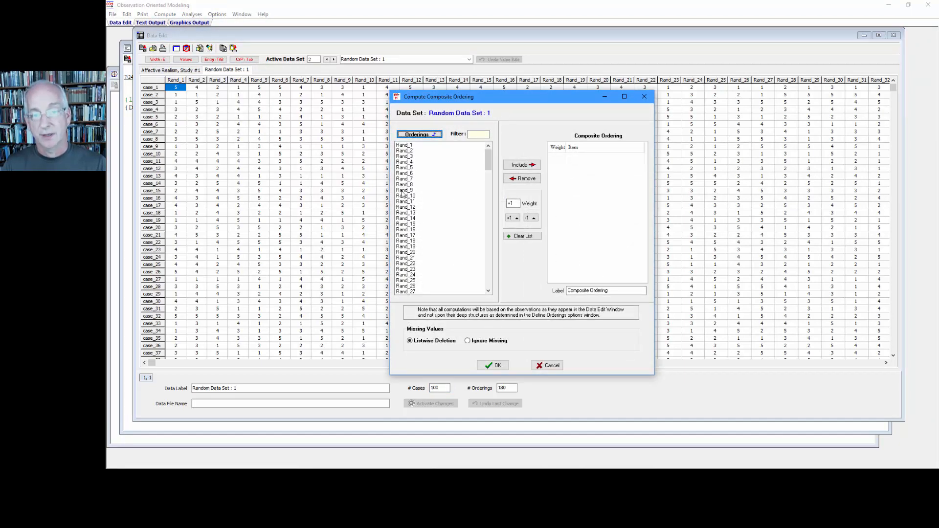
pyautogui.click(412, 147)
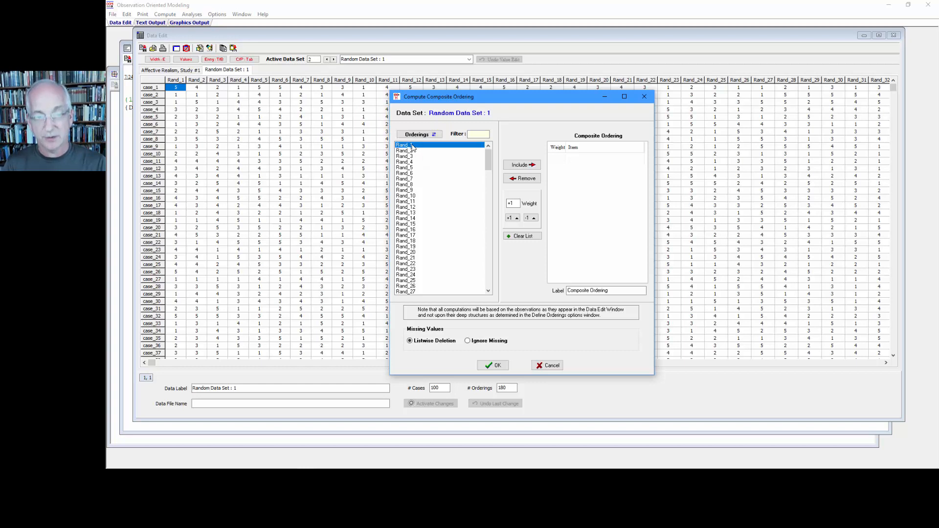
pyautogui.hotkey('shift', 'Down')
pyautogui.hotkey('shift', 'Down')
pyautogui.hotkey('shift', 'Down')
pyautogui.hotkey('shift', 'Down')
pyautogui.hotkey('shift', 'Down')
pyautogui.hotkey('shift', 'Down')
pyautogui.hotkey('shift', 'Down')
pyautogui.hotkey('shift', 'Down')
pyautogui.hotkey('shift', 'Down')
pyautogui.hotkey('shift', 'Down')
pyautogui.hotkey('shift', 'Down')
pyautogui.hotkey('shift', 'Down')
pyautogui.hotkey('shift', 'Down')
pyautogui.hotkey('shift', 'Down')
pyautogui.hotkey('shift', 'Down')
pyautogui.hotkey('shift', 'Down')
pyautogui.hotkey('shift', 'Down')
pyautogui.hotkey('shift', 'Down')
pyautogui.hotkey('shift', 'Down')
pyautogui.hotkey('shift', 'Down')
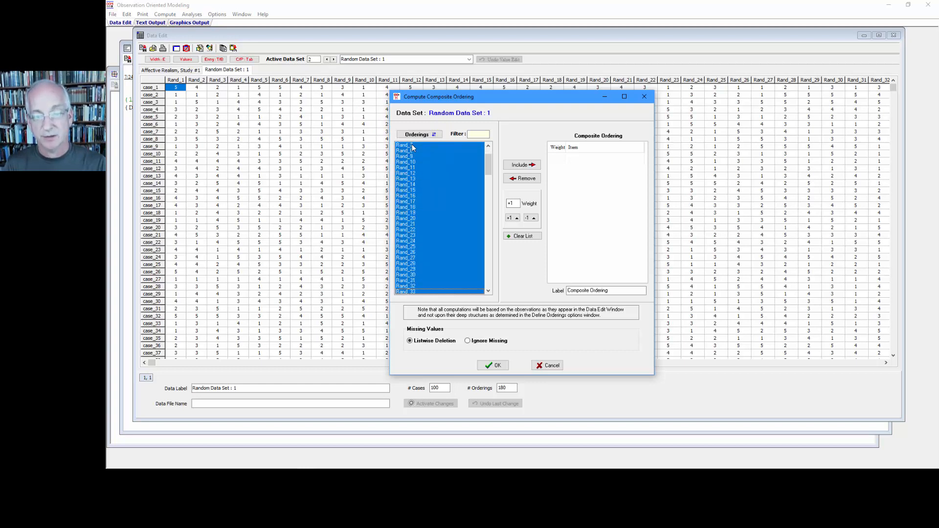
pyautogui.hotkey('shift', 'pagedown')
pyautogui.hotkey('shift', 'Down')
pyautogui.hotkey('shift', 'Up')
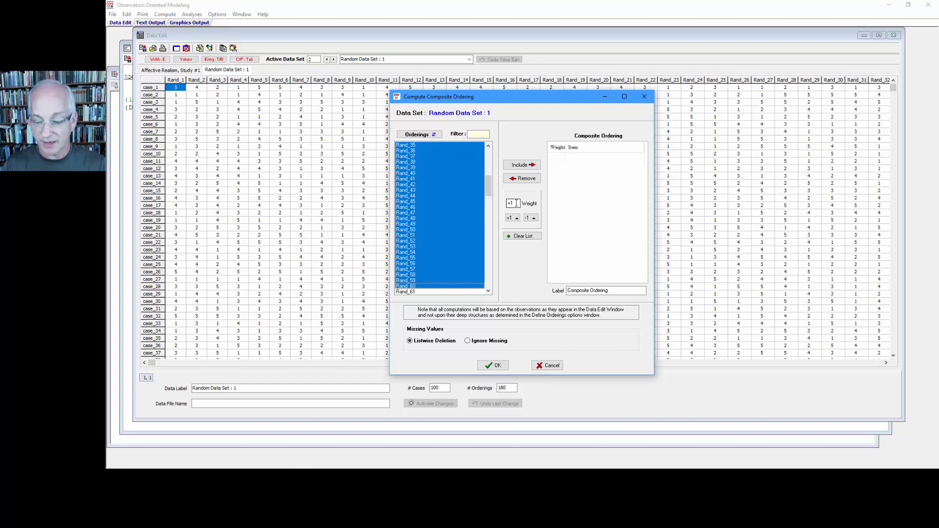
# - Switch to Calculator and divide 1 by 60 to work out the averaging weight
pyautogui.press('XF86Calculator')
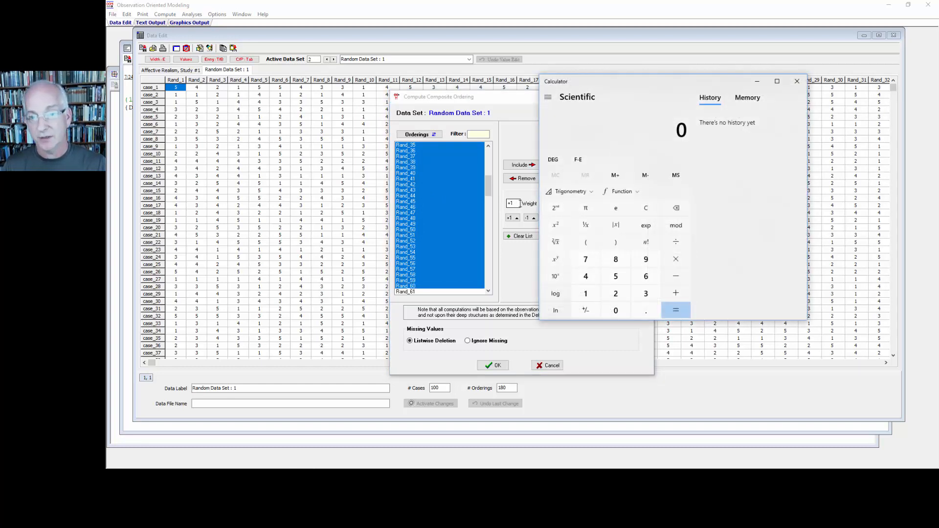
pyautogui.click(587, 293)
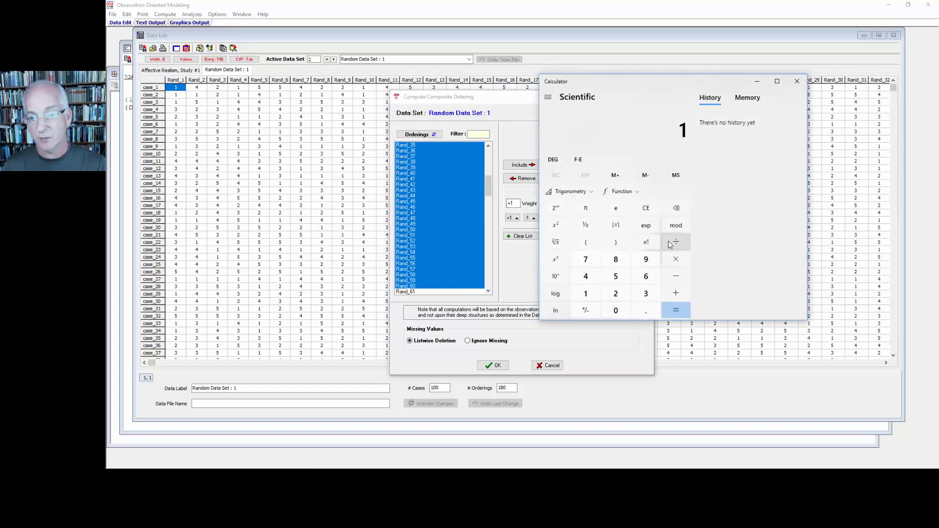
pyautogui.click(676, 242)
pyautogui.click(646, 275)
pyautogui.click(617, 310)
pyautogui.click(669, 310)
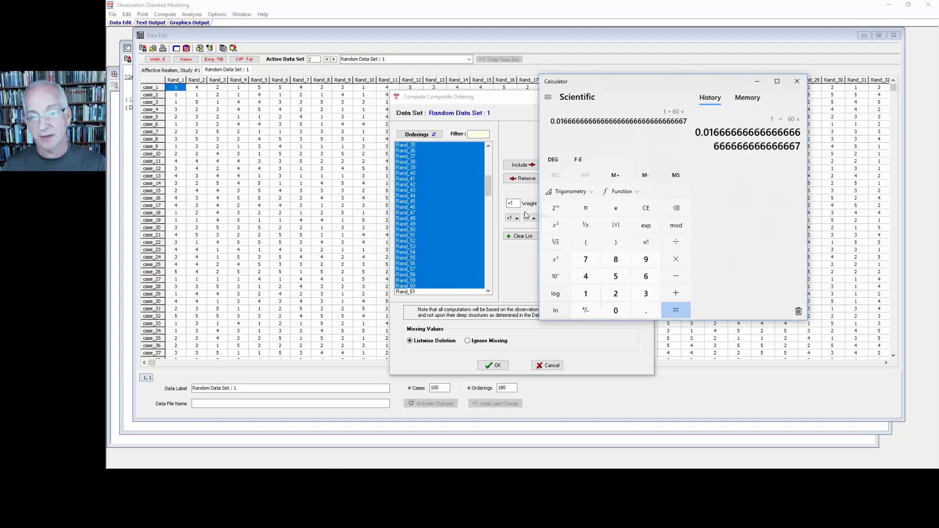
# - Set the weight to 0.0167 and include the selected orderings Rand_1 through Rand_60 in the composite
pyautogui.click(509, 203)
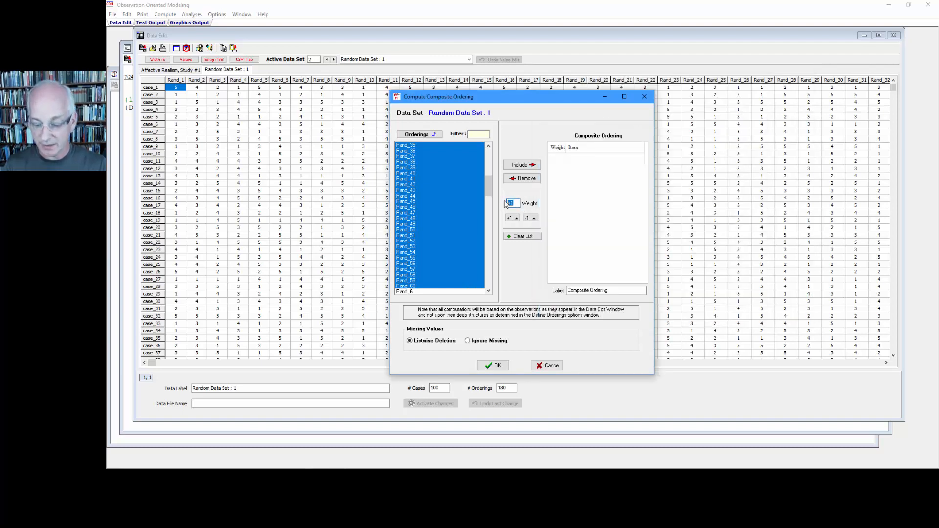
pyautogui.write('0')
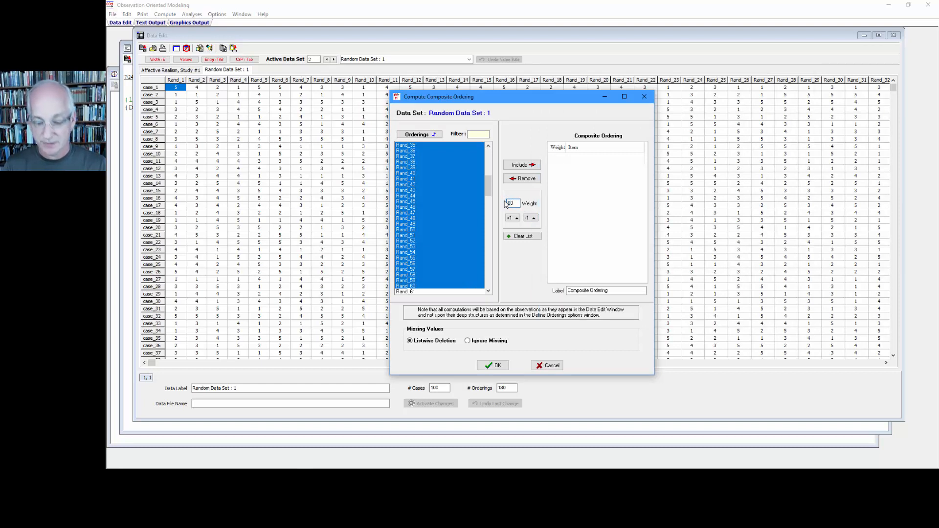
pyautogui.write('.0')
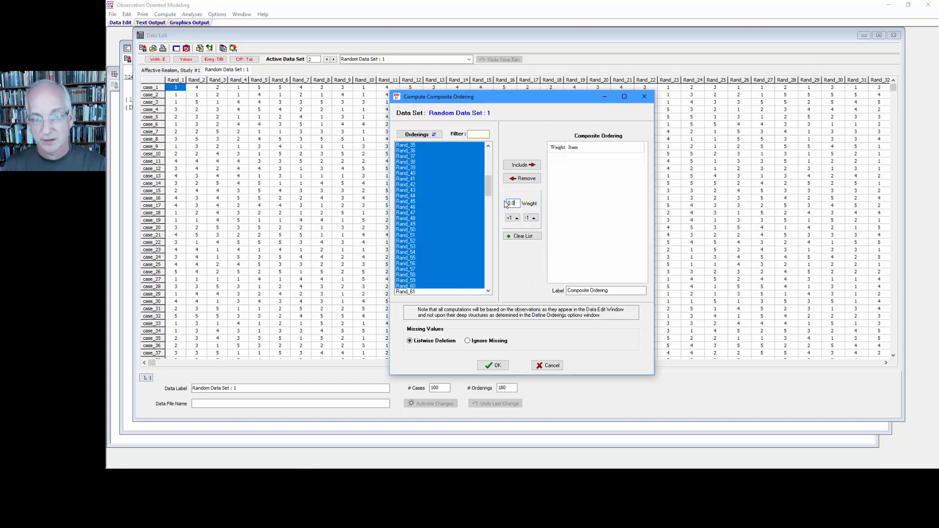
pyautogui.write('167')
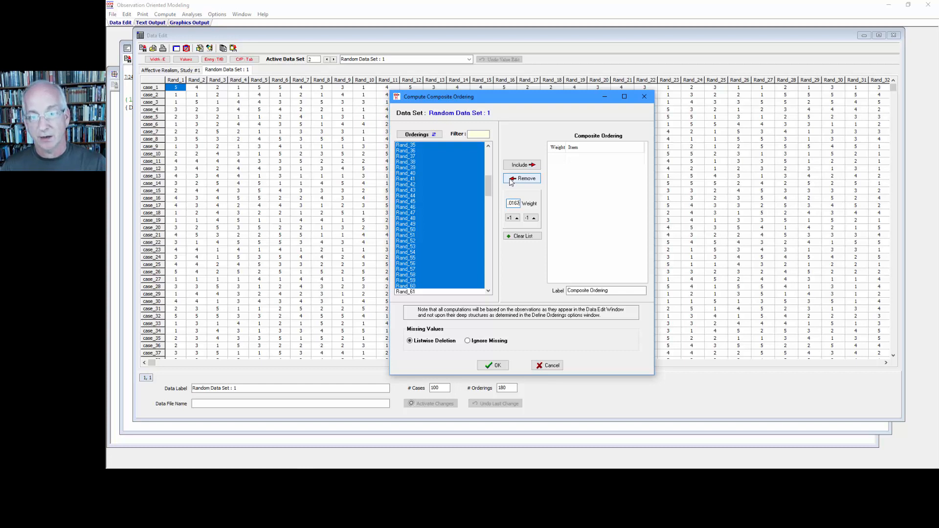
pyautogui.click(517, 166)
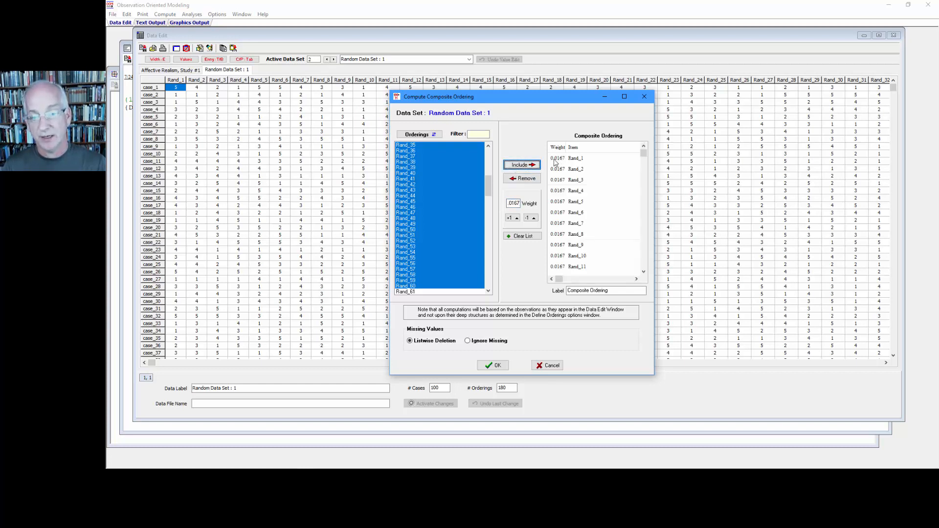
# - Label the composite ordering Positive, compute it, and bring its new column in the data set into view
pyautogui.moveTo(607, 290); pyautogui.dragTo(550, 289)
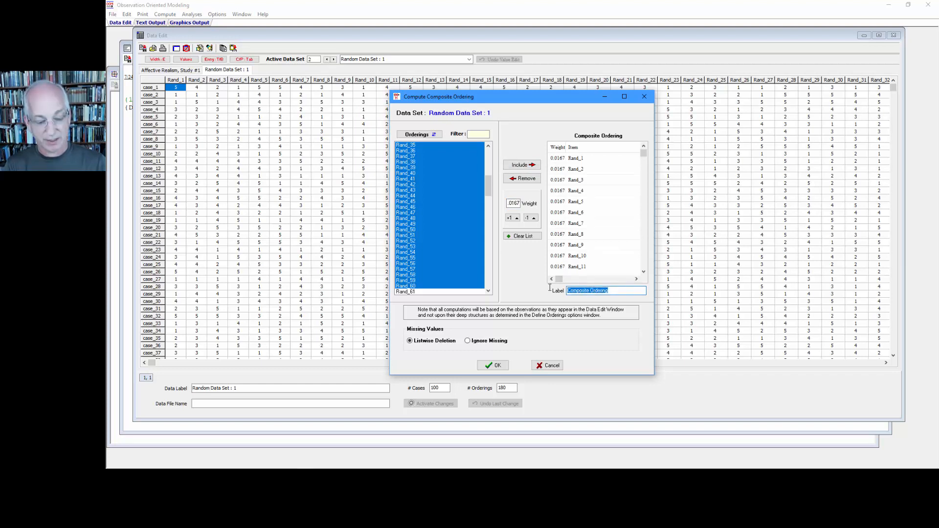
pyautogui.write('Po')
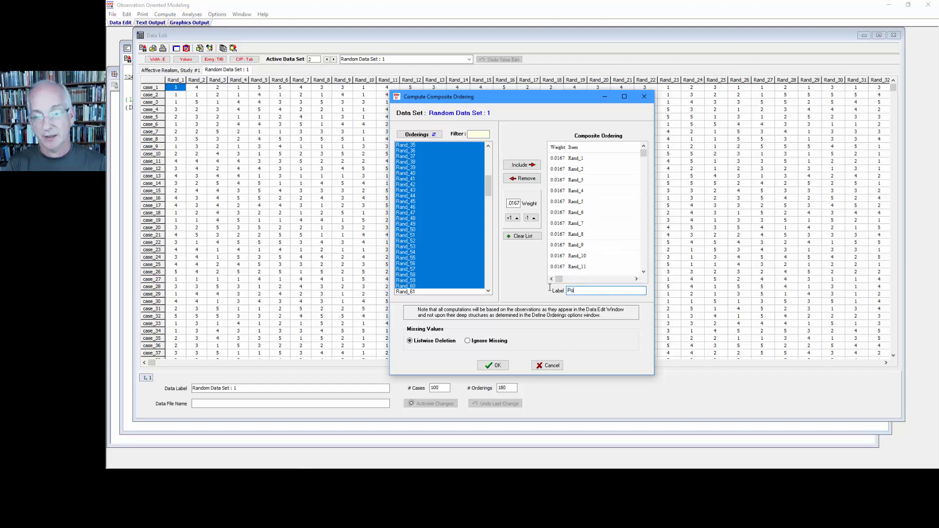
pyautogui.write('sitiv')
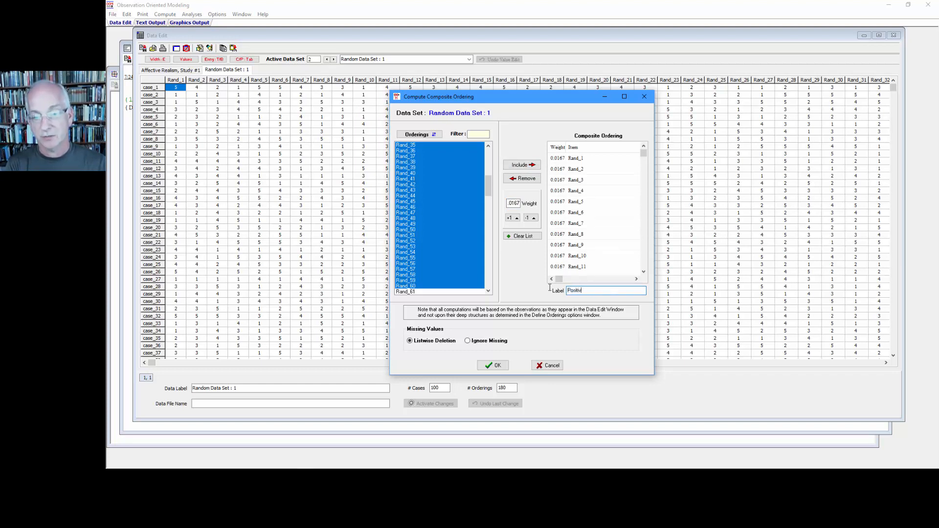
pyautogui.write('e')
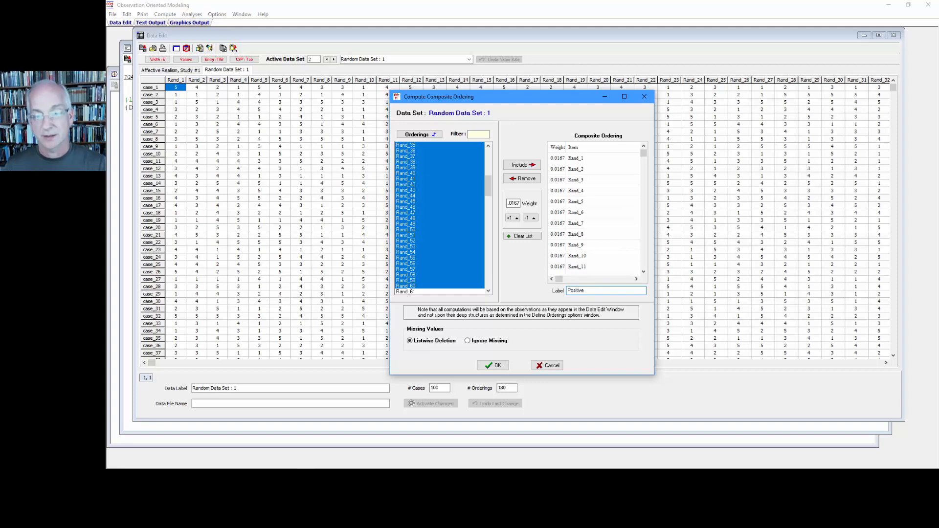
pyautogui.click(483, 367)
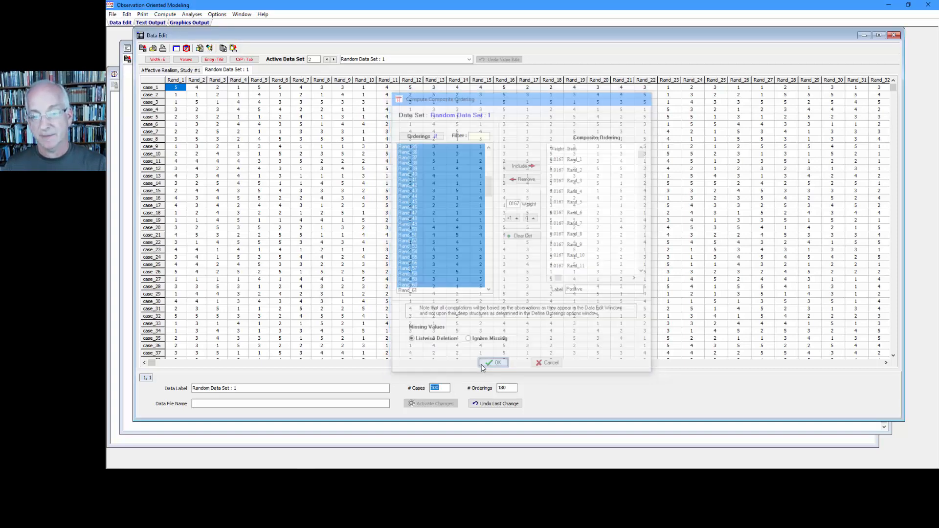
pyautogui.click(868, 362)
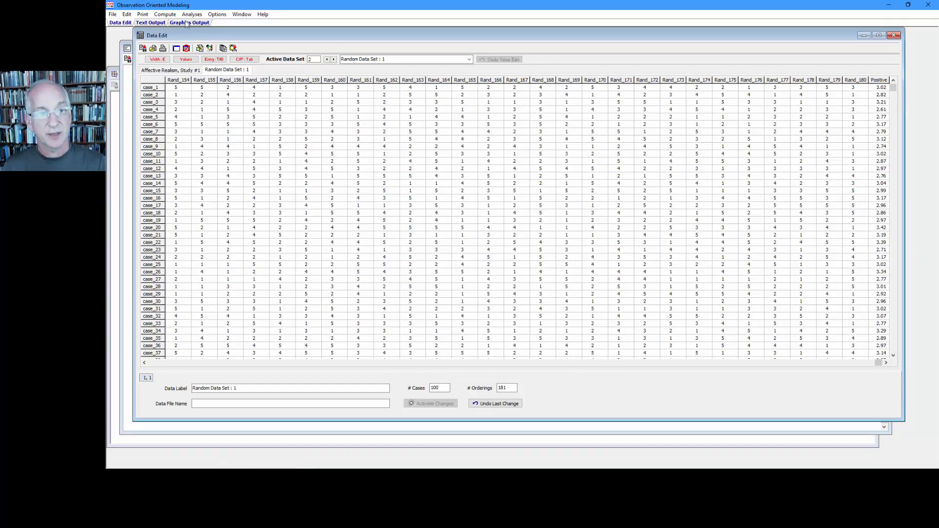
# - Start another composite ordering for the random data set and select orderings Rand_61 through Rand_120
pyautogui.click(166, 14)
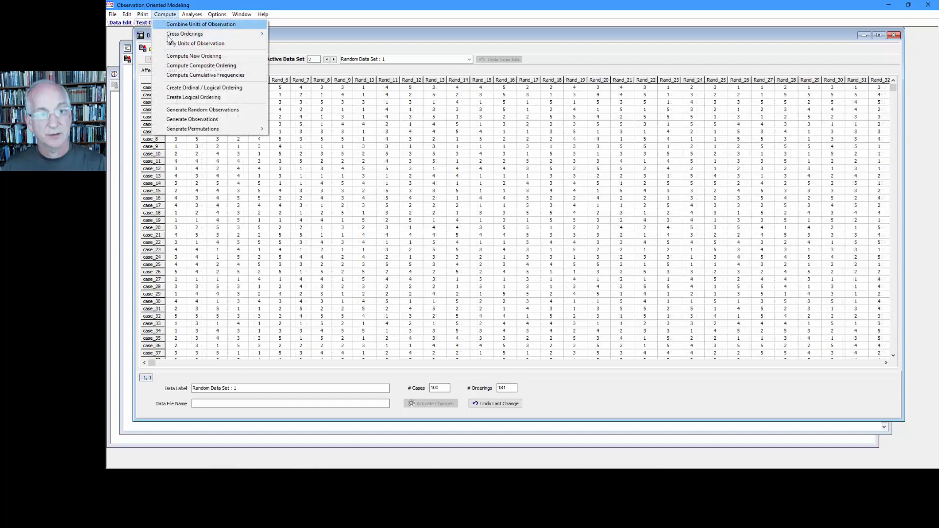
pyautogui.click(185, 66)
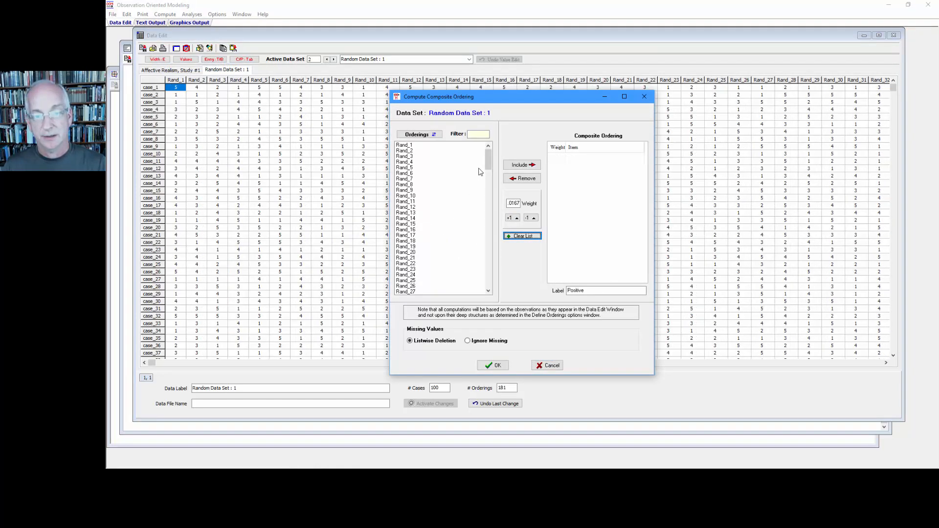
pyautogui.moveTo(487, 162); pyautogui.dragTo(489, 198)
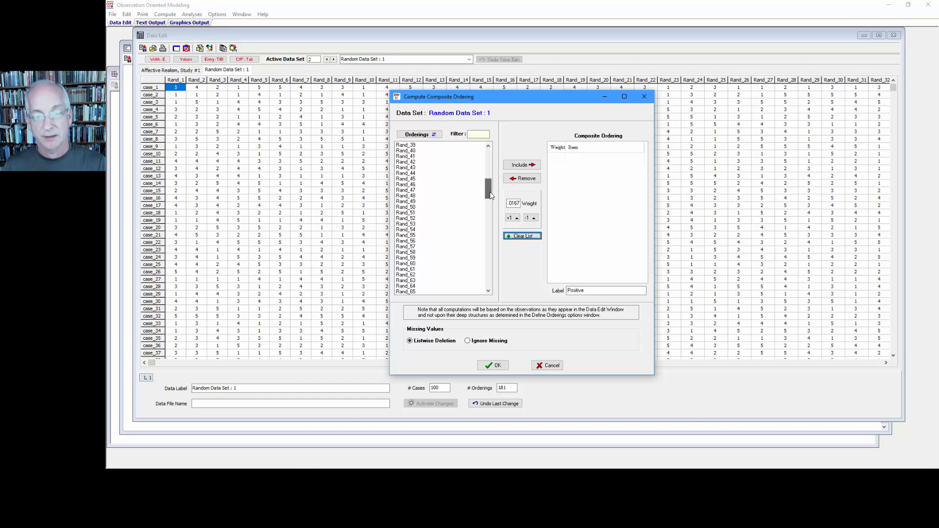
pyautogui.click(410, 270)
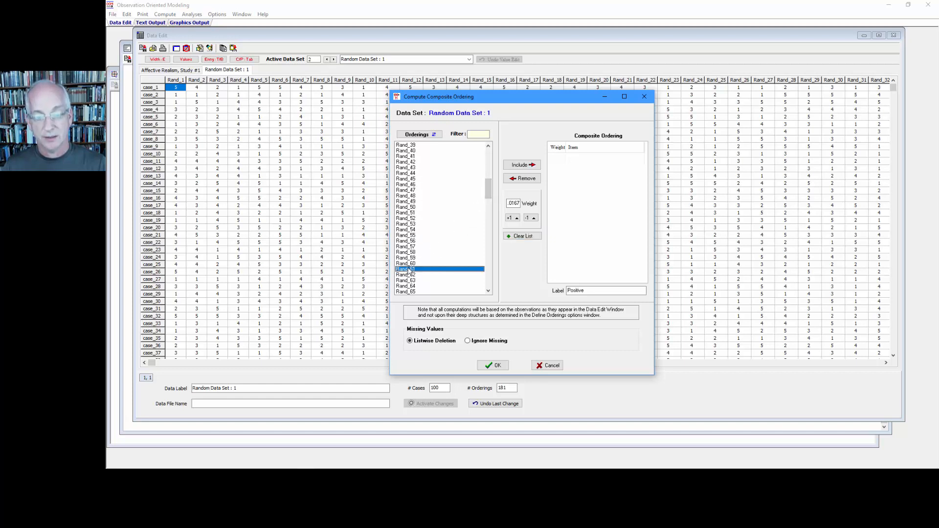
pyautogui.hotkey('shift', 'Down')
pyautogui.hotkey('shift', 'pagedown')
pyautogui.hotkey('shift', 'pagedown')
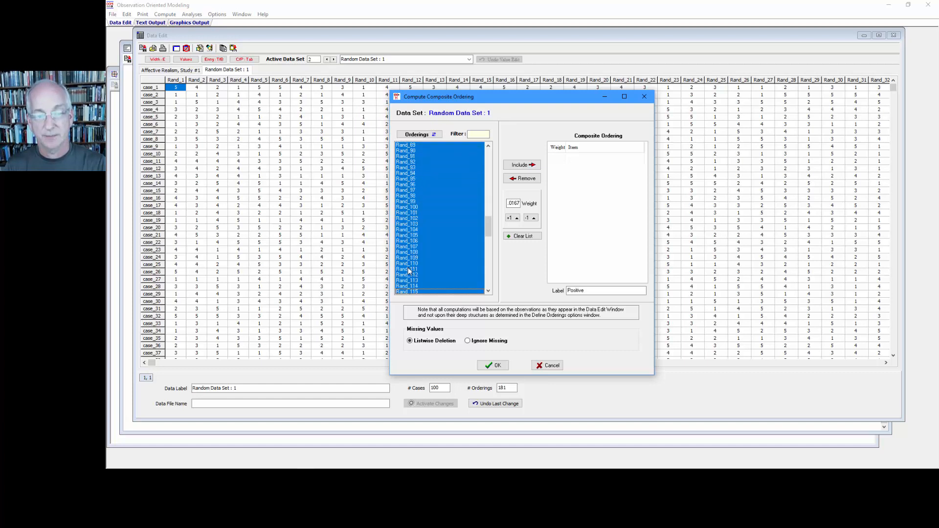
pyautogui.hotkey('shift', 'Down')
pyautogui.hotkey('shift', 'Down')
pyautogui.hotkey('shift', 'Down')
pyautogui.hotkey('shift', 'Down')
pyautogui.hotkey('shift', 'Down')
pyautogui.hotkey('shift', 'Down')
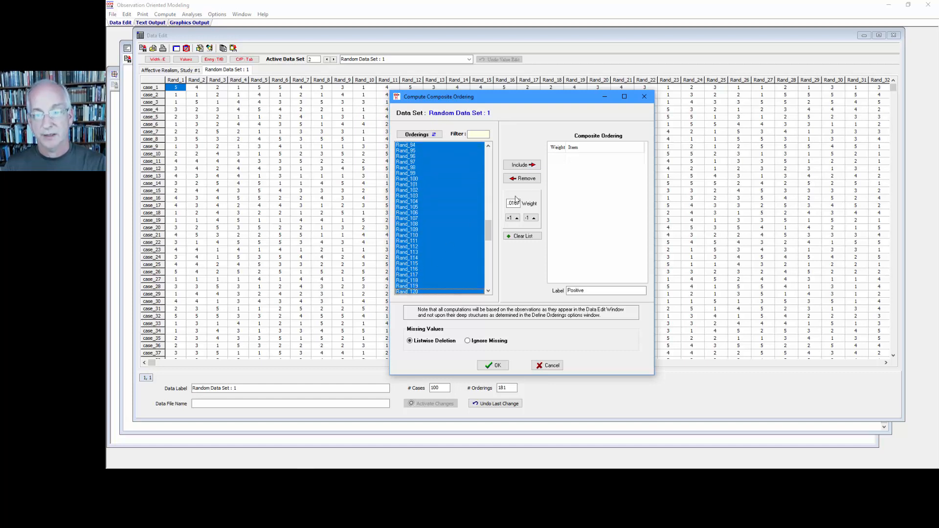
# - Include the selected orderings Rand_61 through Rand_120, label the composite Neutral, compute it, and bring its column into view
pyautogui.click(522, 165)
pyautogui.doubleClick(576, 290)
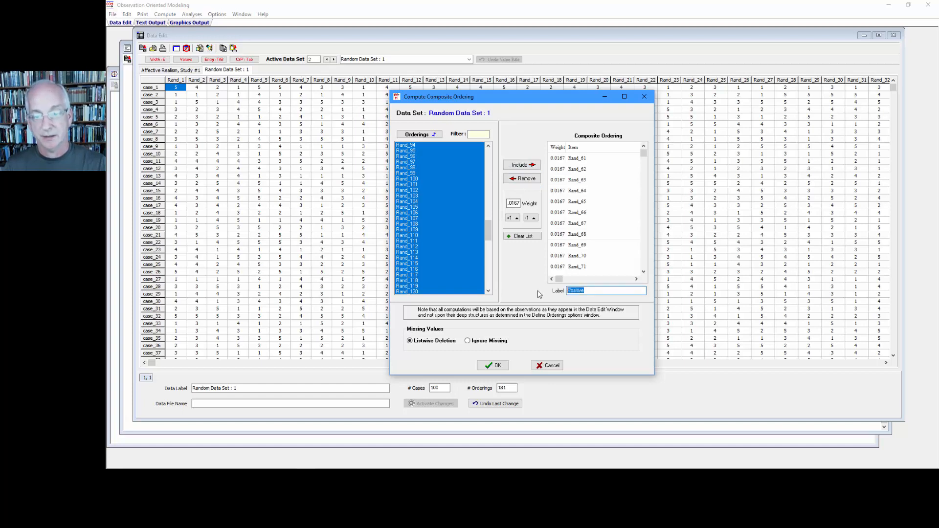
pyautogui.write('Neutral')
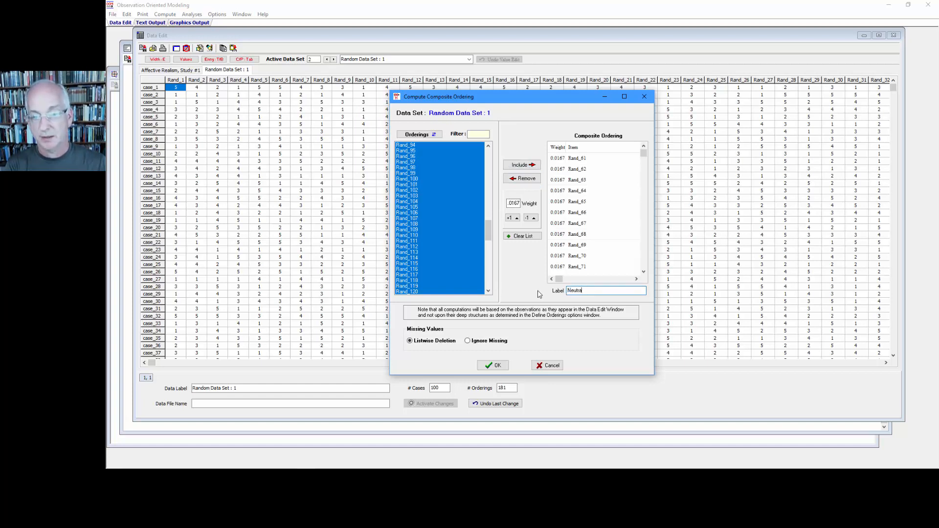
pyautogui.click(493, 366)
pyautogui.click(880, 363)
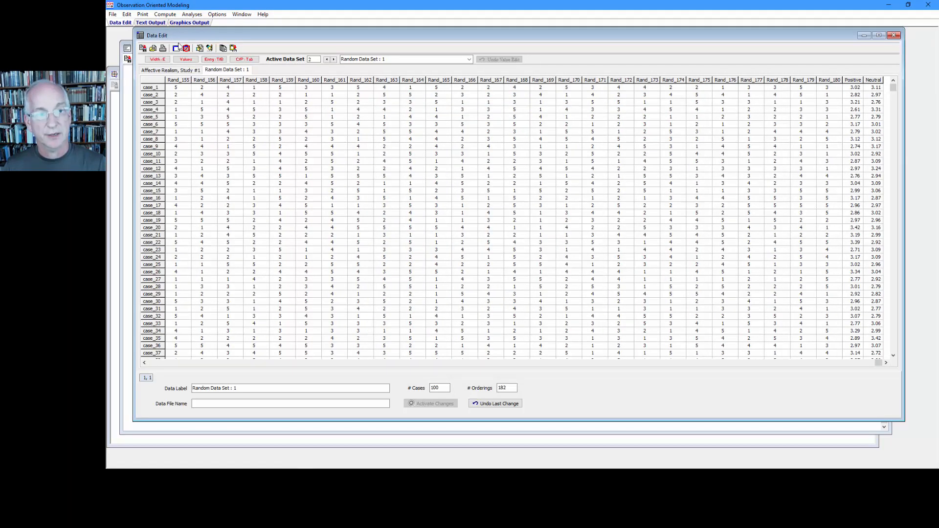
# - Start another composite ordering with a cleared item list and select orderings Rand_121 through Rand_180
pyautogui.click(166, 15)
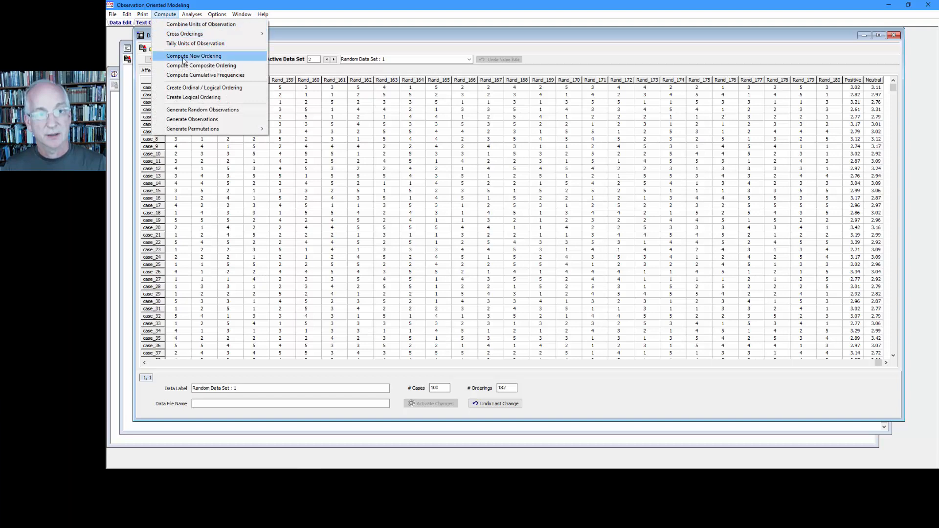
pyautogui.click(198, 65)
pyautogui.click(523, 241)
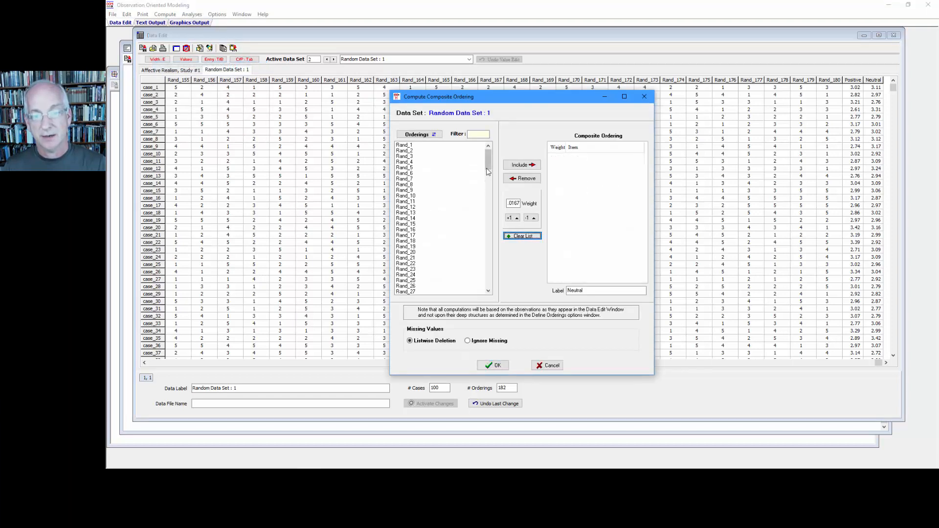
pyautogui.moveTo(486, 168); pyautogui.dragTo(504, 244)
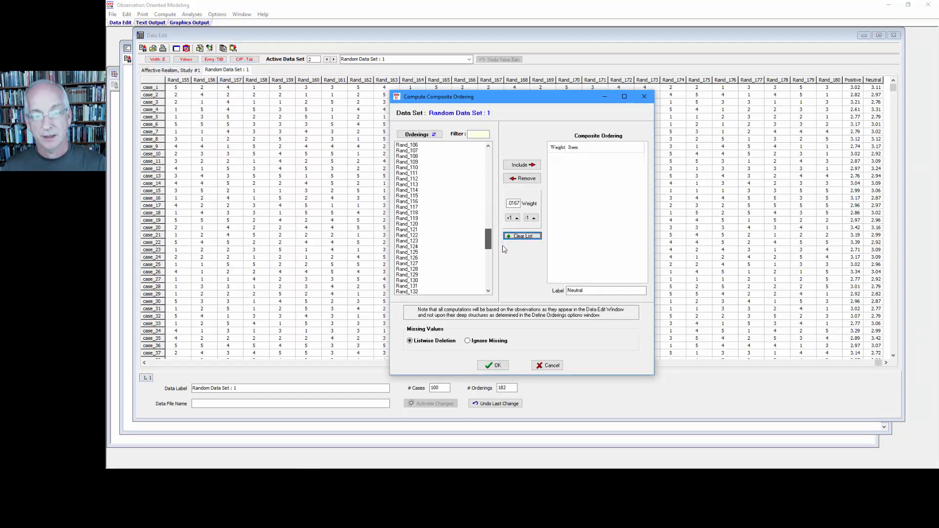
pyautogui.scroll(-3, 425, 242)
pyautogui.click(416, 230)
pyautogui.press('Down')
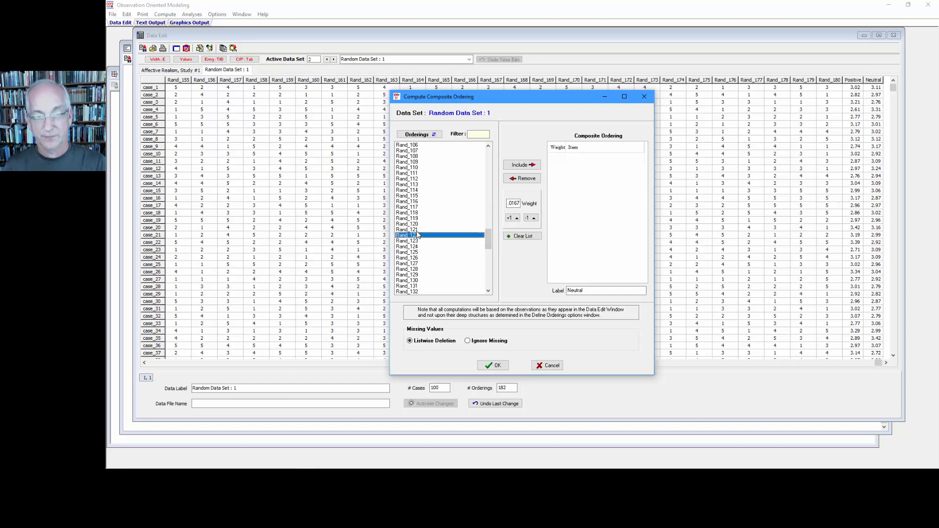
pyautogui.press('Up')
pyautogui.hotkey('shift', 'Down')
pyautogui.hotkey('shift', 'Down')
pyautogui.scroll(-6, 417, 231)
pyautogui.hotkey('shift', 'End')
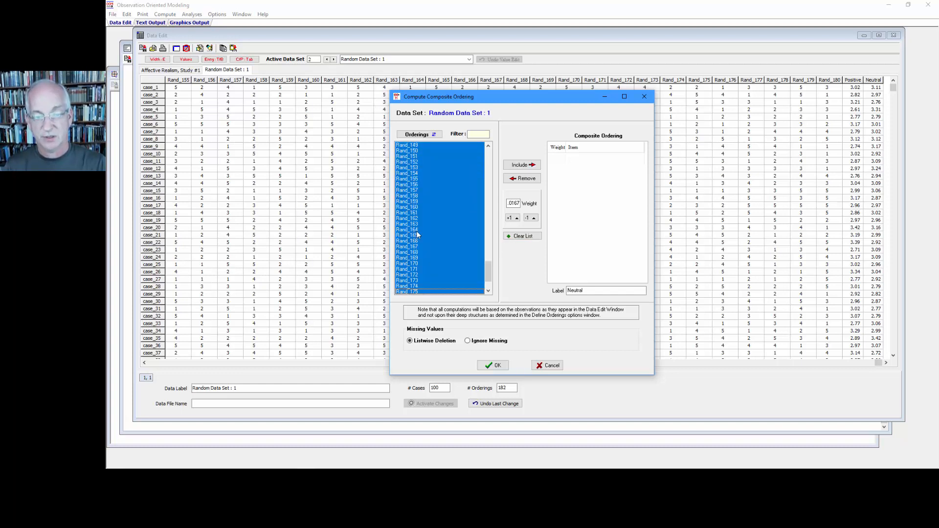
pyautogui.hotkey('shift', 'Up')
pyautogui.hotkey('shift', 'Up')
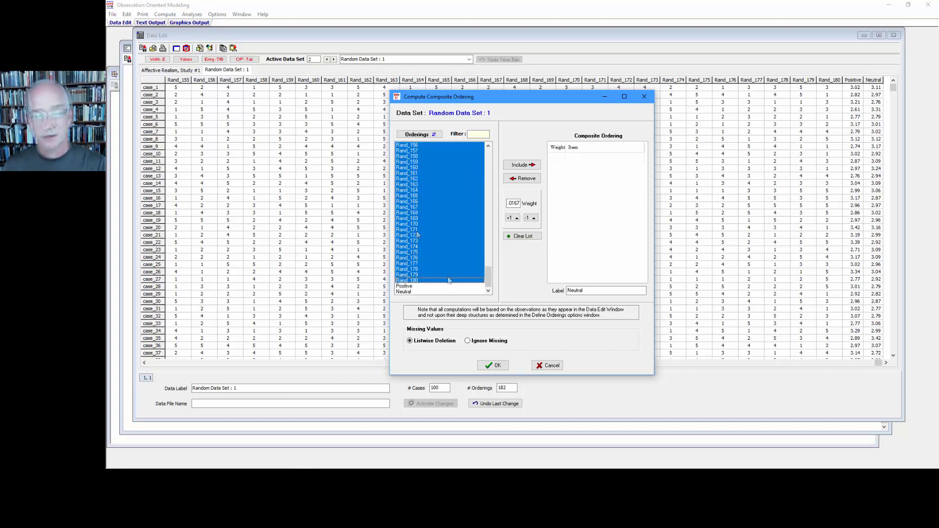
# - Include the selected orderings Rand_121 through Rand_180, label the composite Negative, compute it, and bring its column into view
pyautogui.click(521, 165)
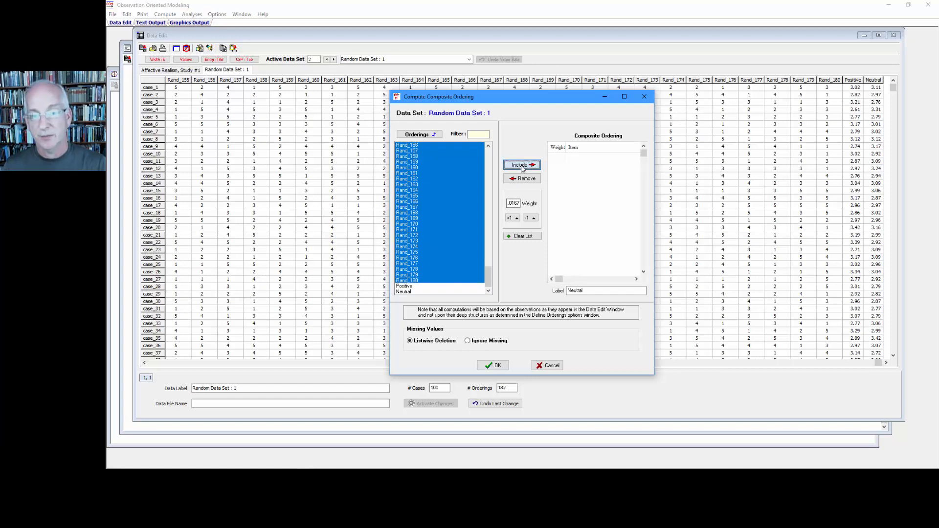
pyautogui.doubleClick(582, 290)
pyautogui.write('Ne')
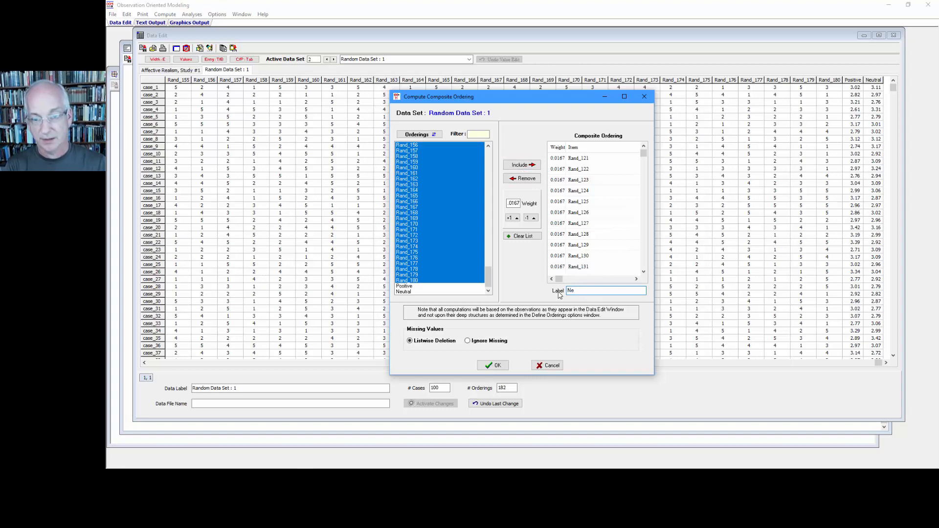
pyautogui.write('gative')
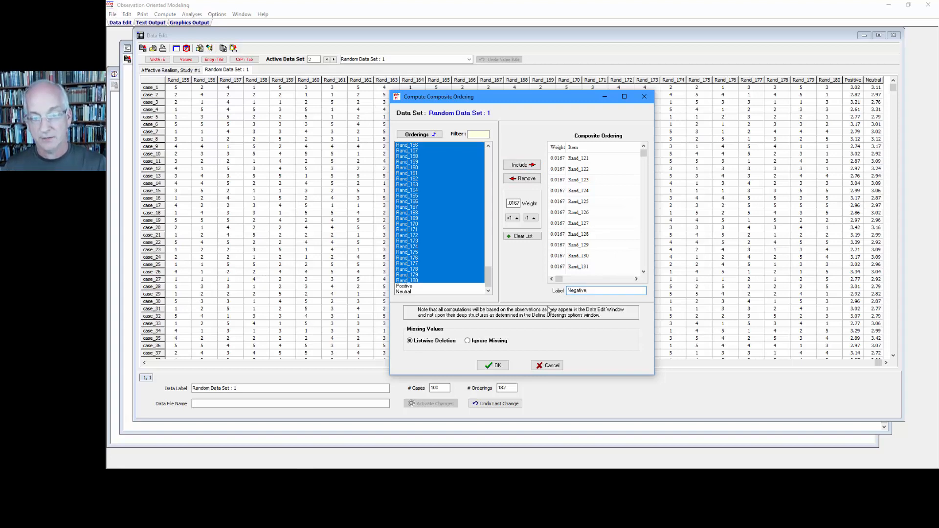
pyautogui.click(497, 365)
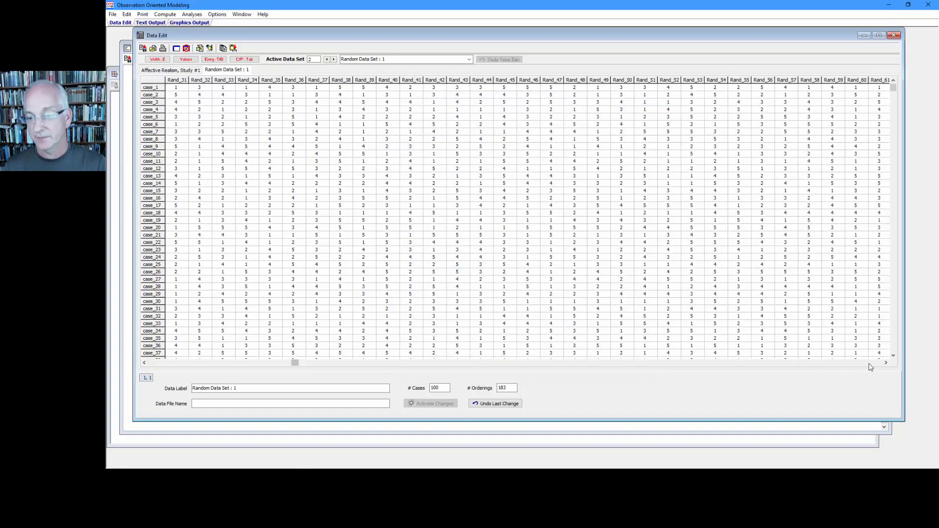
pyautogui.click(870, 363)
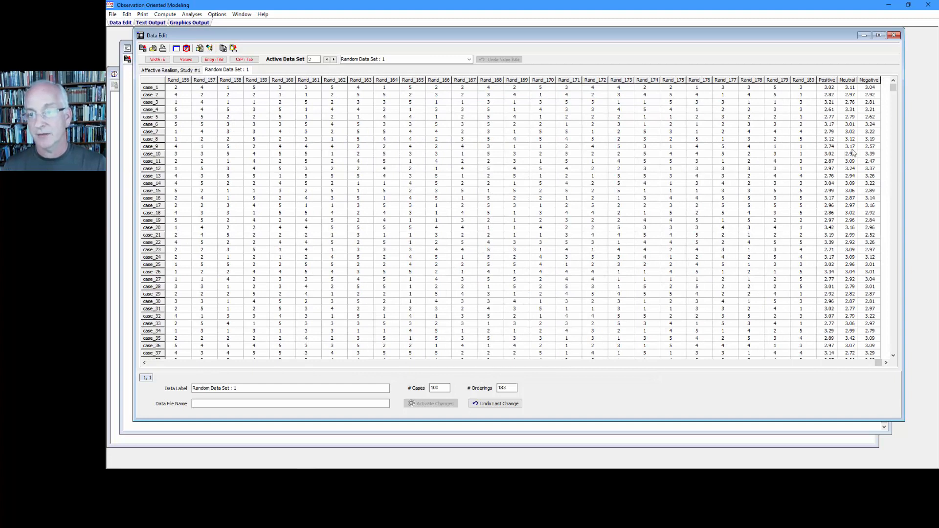